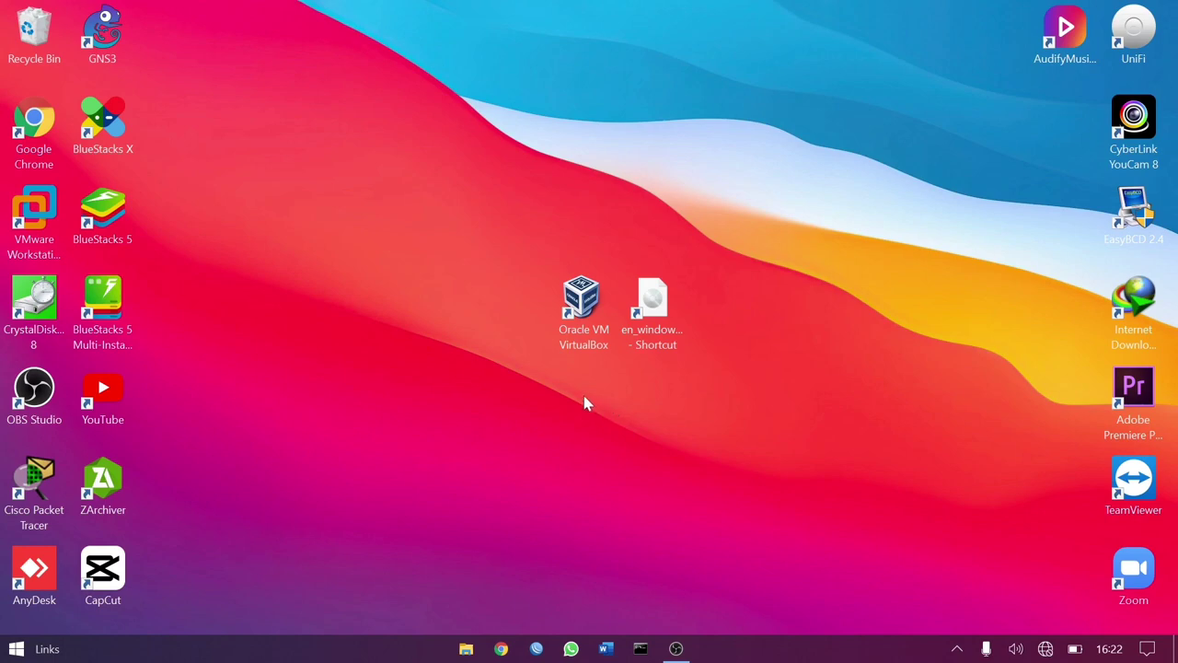
Open Oracle VM VirtualBox and set up a new virtual machine named WINDOWS 10, version Windows 10 (64-bit), with 2048 MB of memory.
left_click(576, 308)
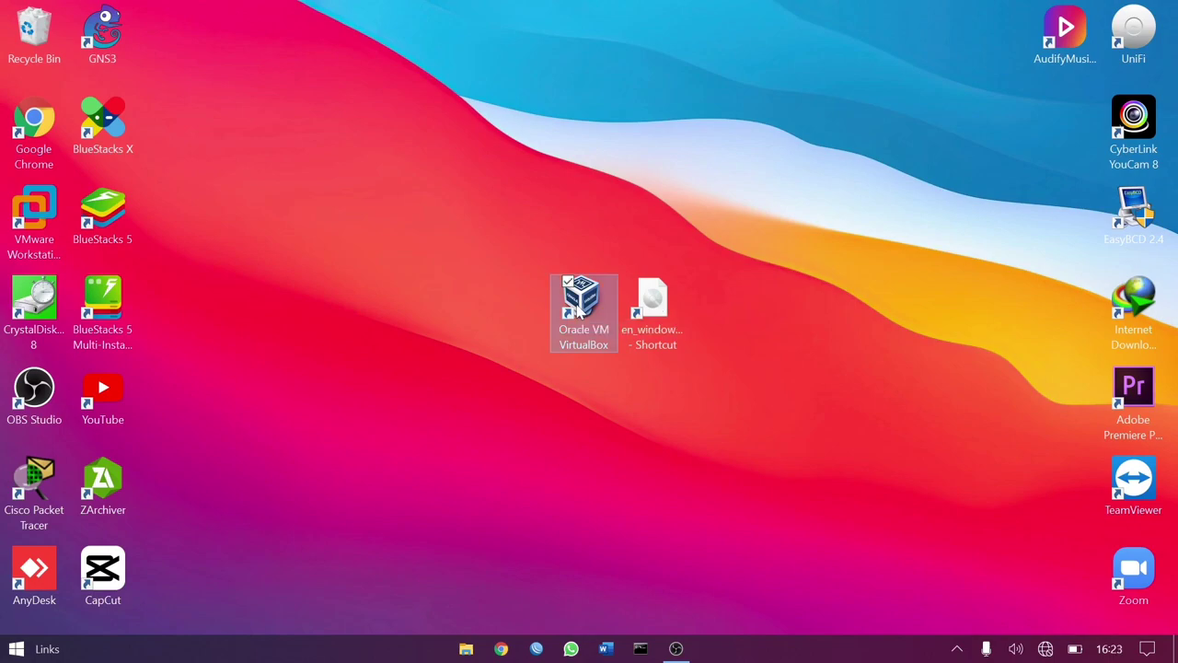
double_click(577, 311)
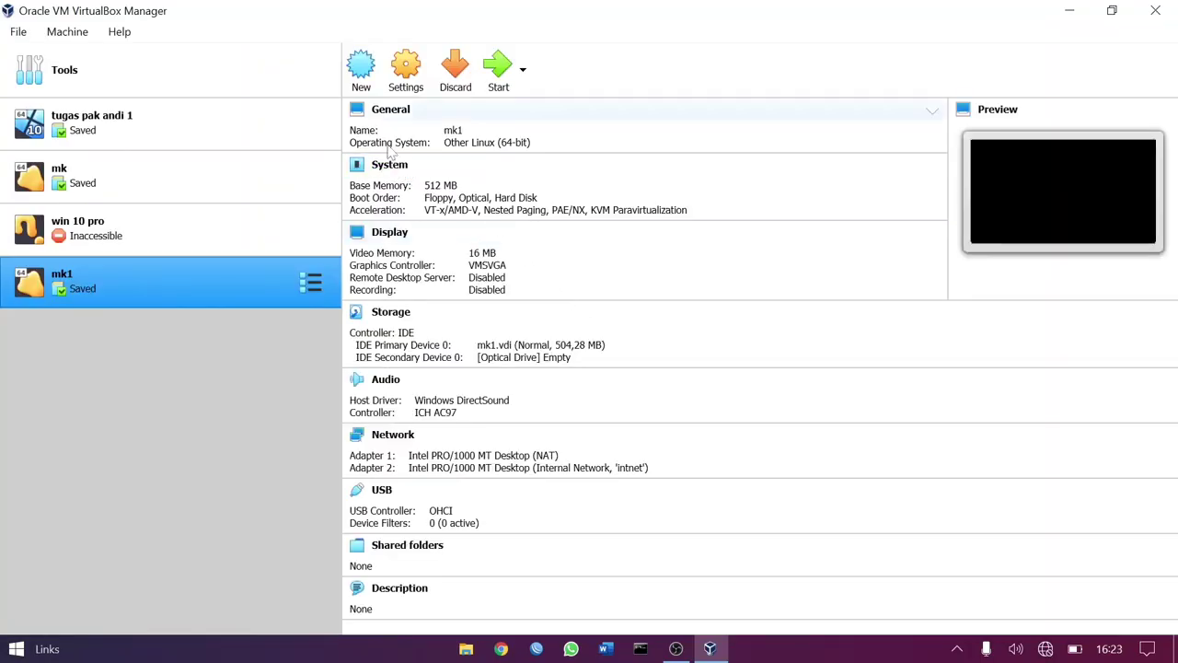
left_click(361, 72)
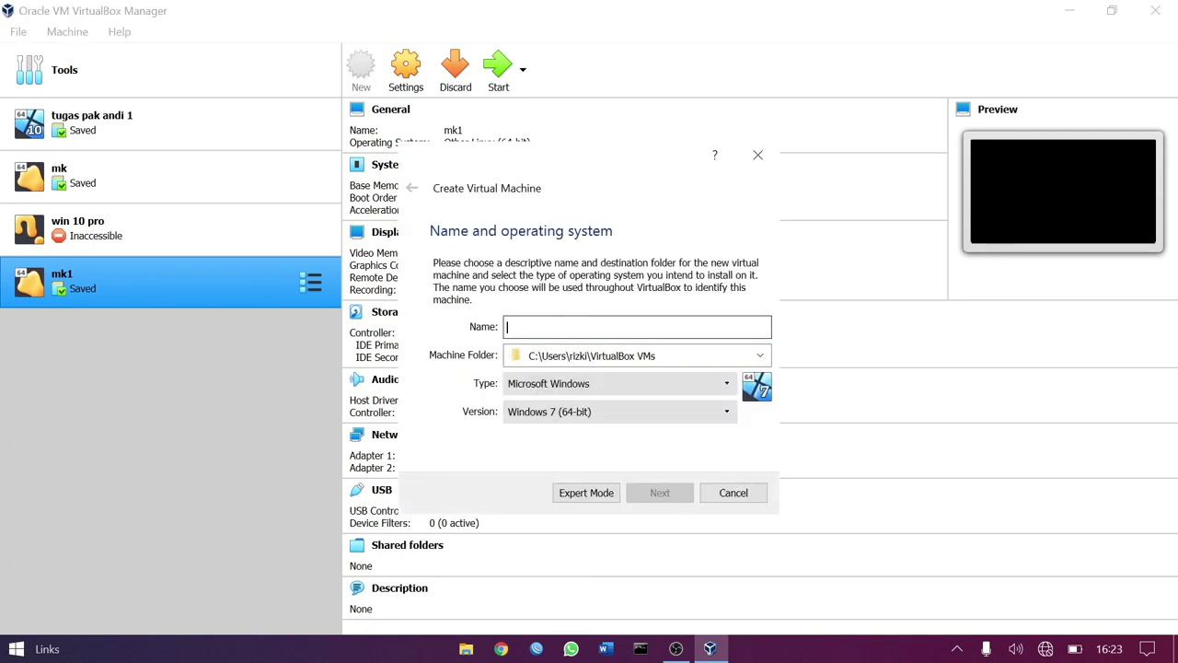
type("WI")
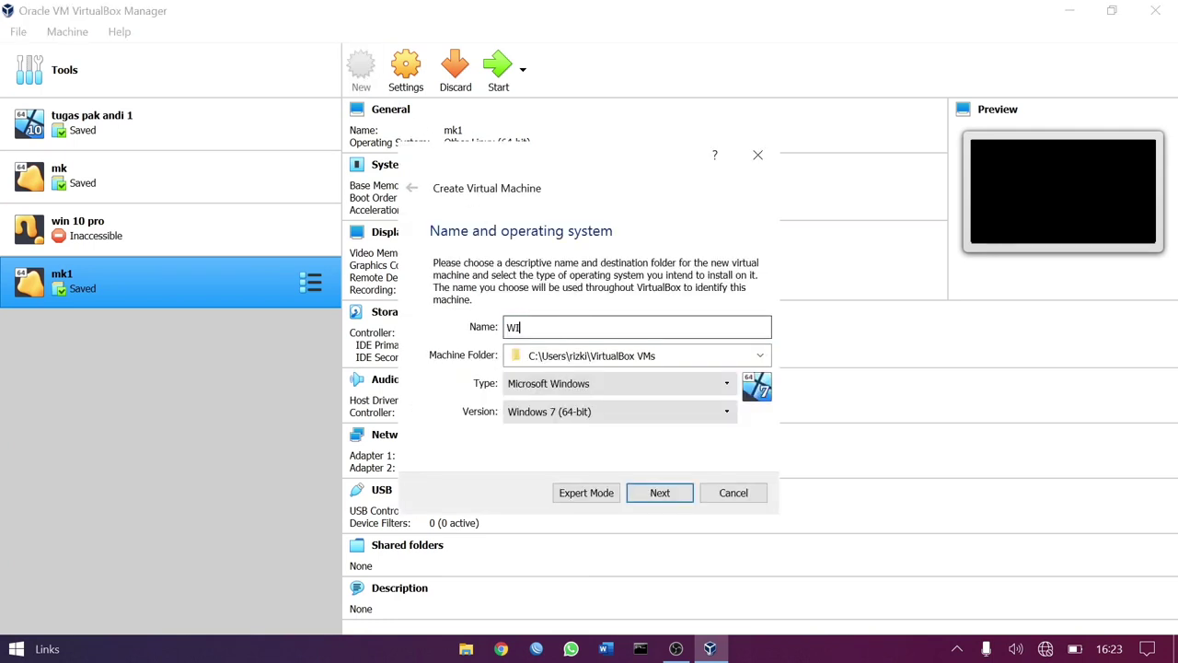
type("NDOWS 10")
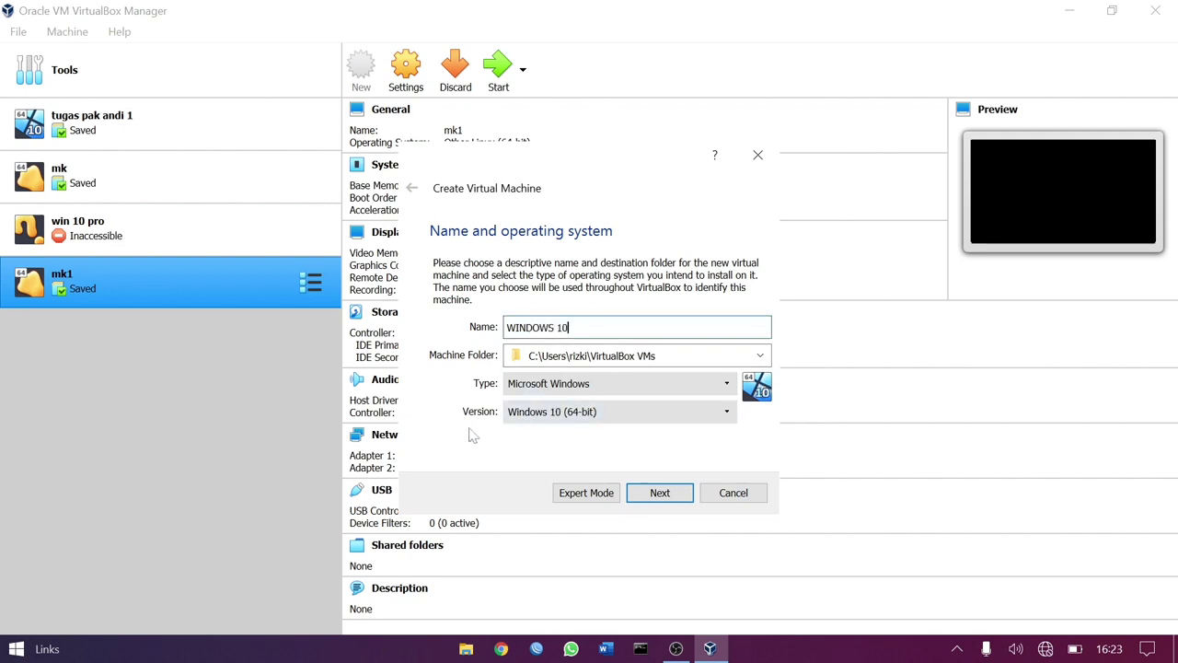
left_click(727, 412)
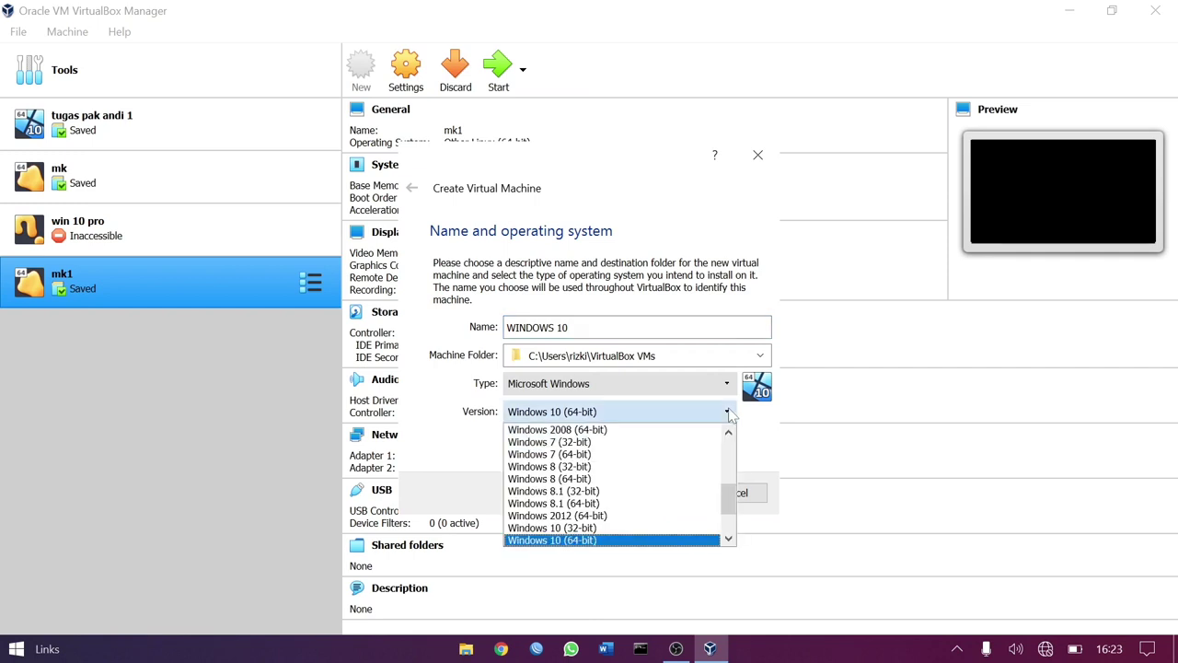
left_click(584, 543)
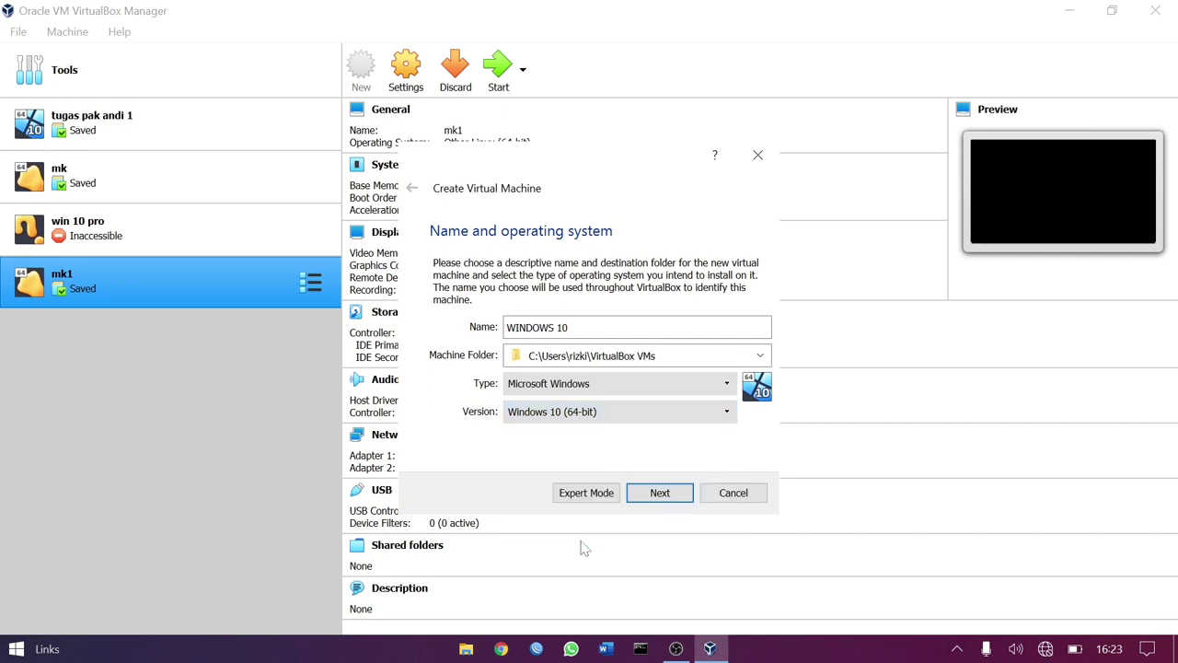
left_click(666, 495)
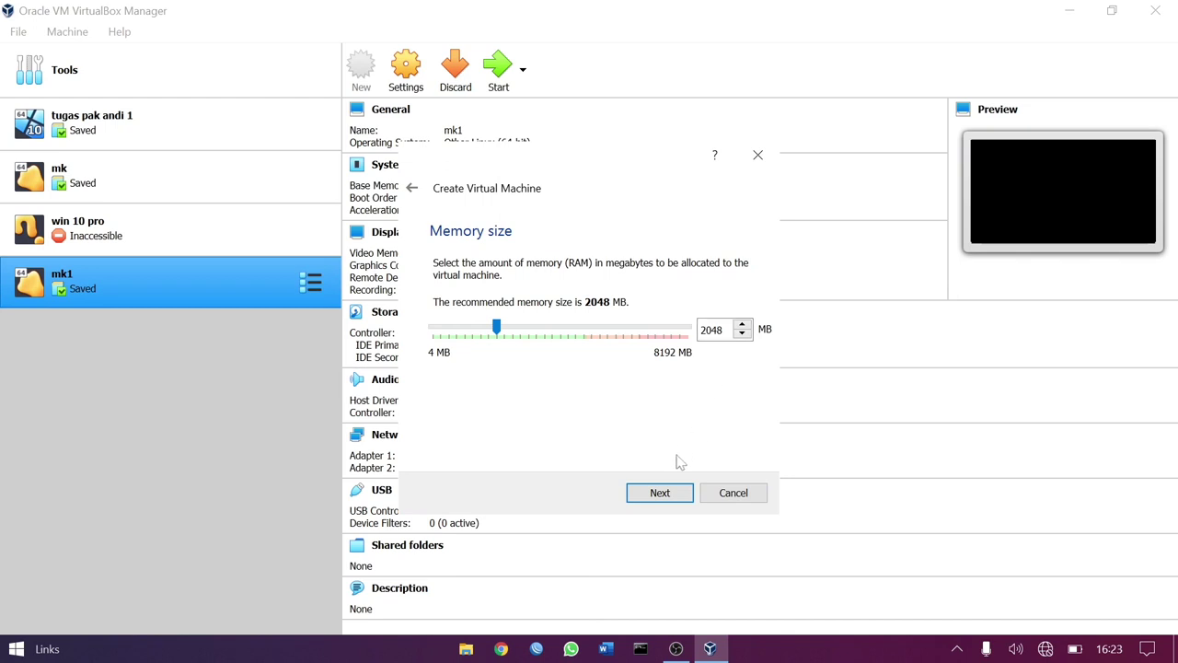
left_click(671, 495)
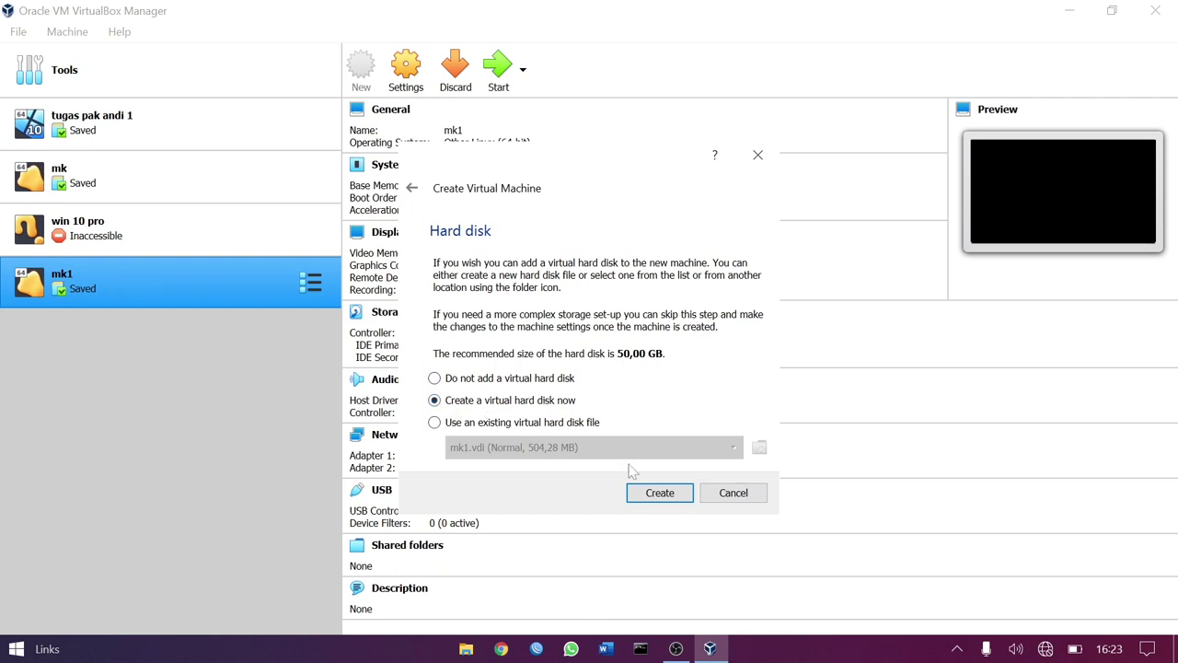
Create a new dynamically allocated VDI virtual hard disk of 40 GB for the machine.
left_click(661, 494)
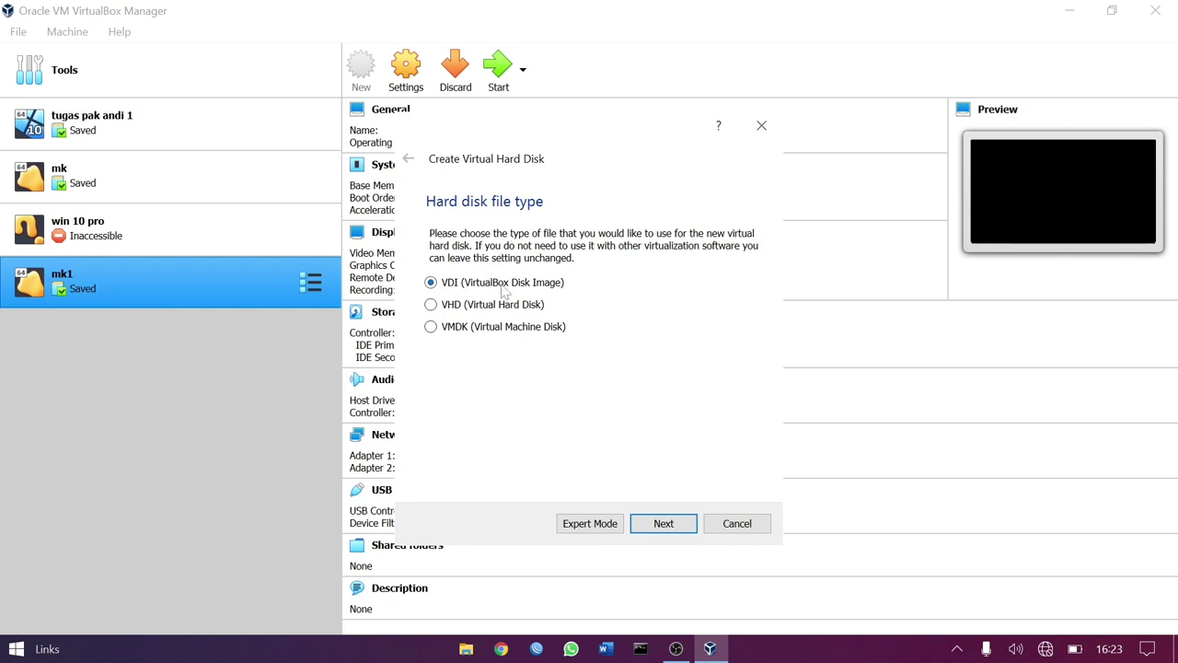
left_click(663, 522)
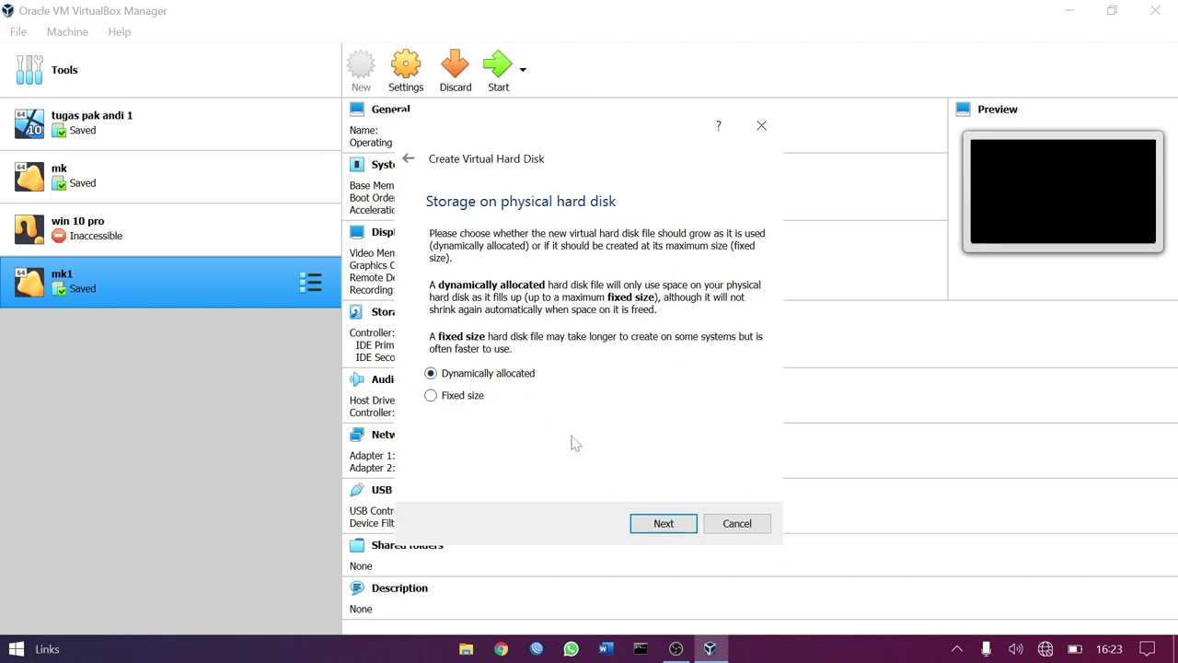
left_click(661, 524)
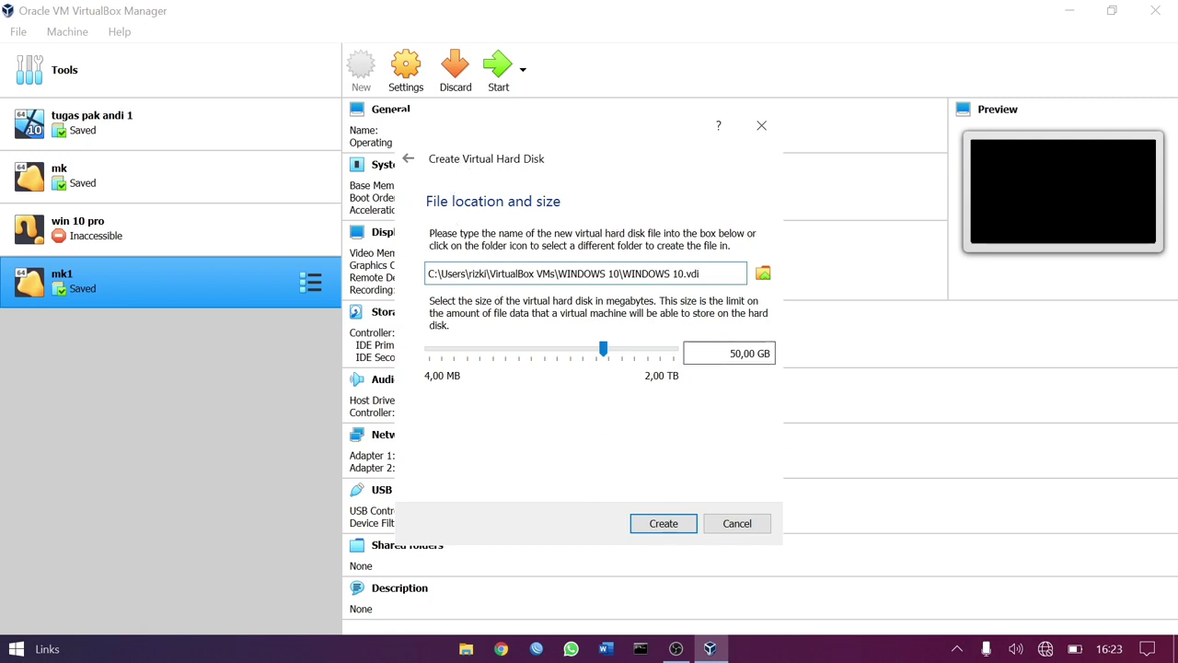
left_click(735, 353)
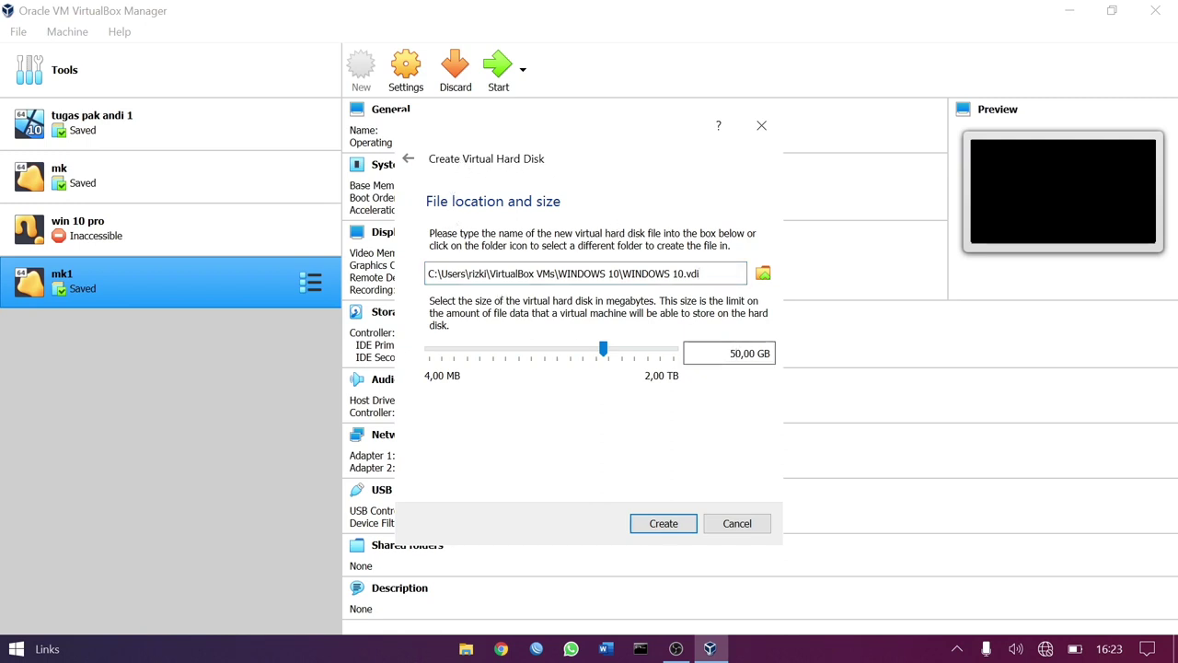
key("BackSpace")
type("4")
left_click(664, 523)
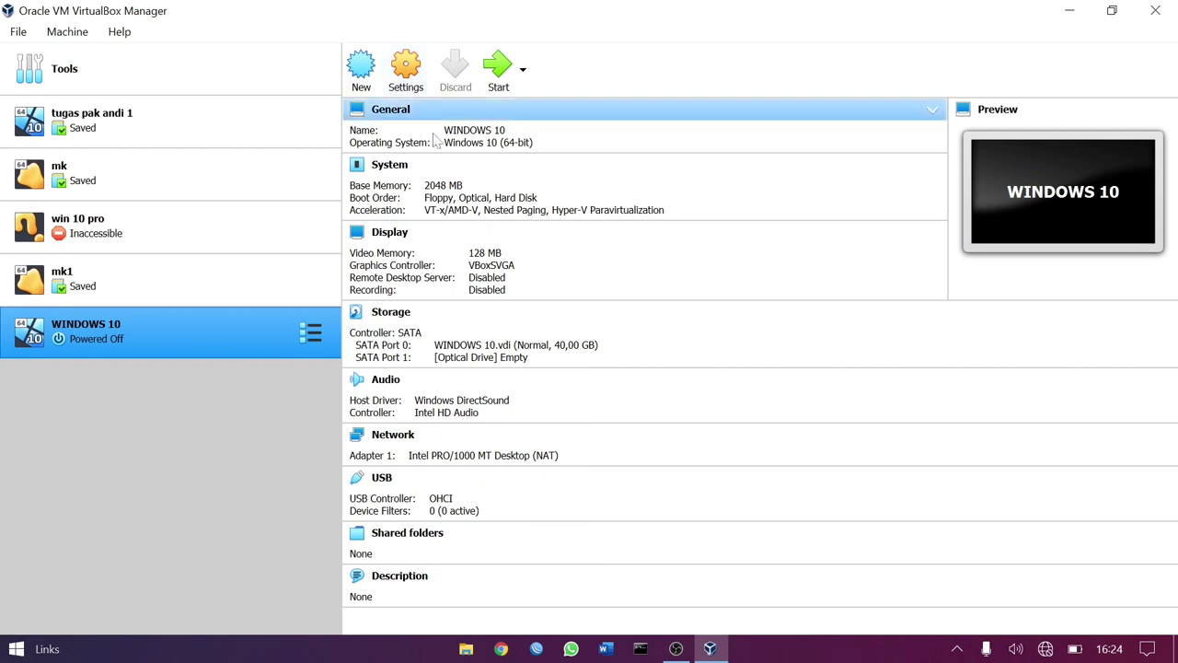
Load en_windows_10_pro_10240_x64_dvd.iso into the WINDOWS 10 machine's empty optical drive and save the settings.
left_click(413, 96)
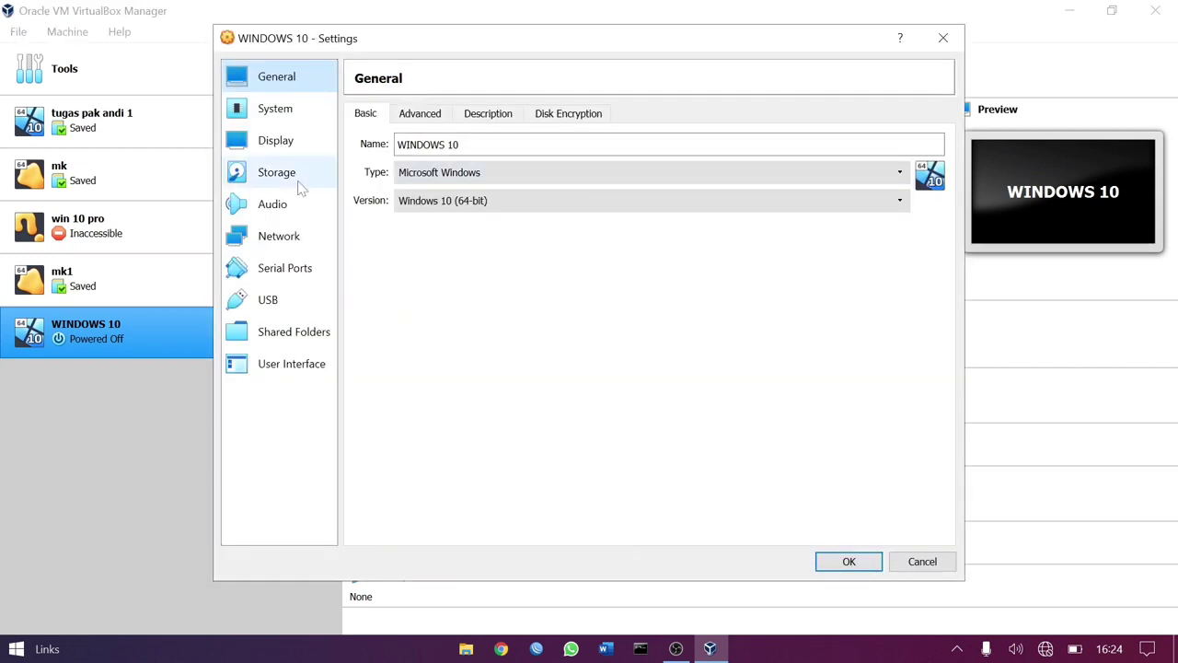
left_click(295, 180)
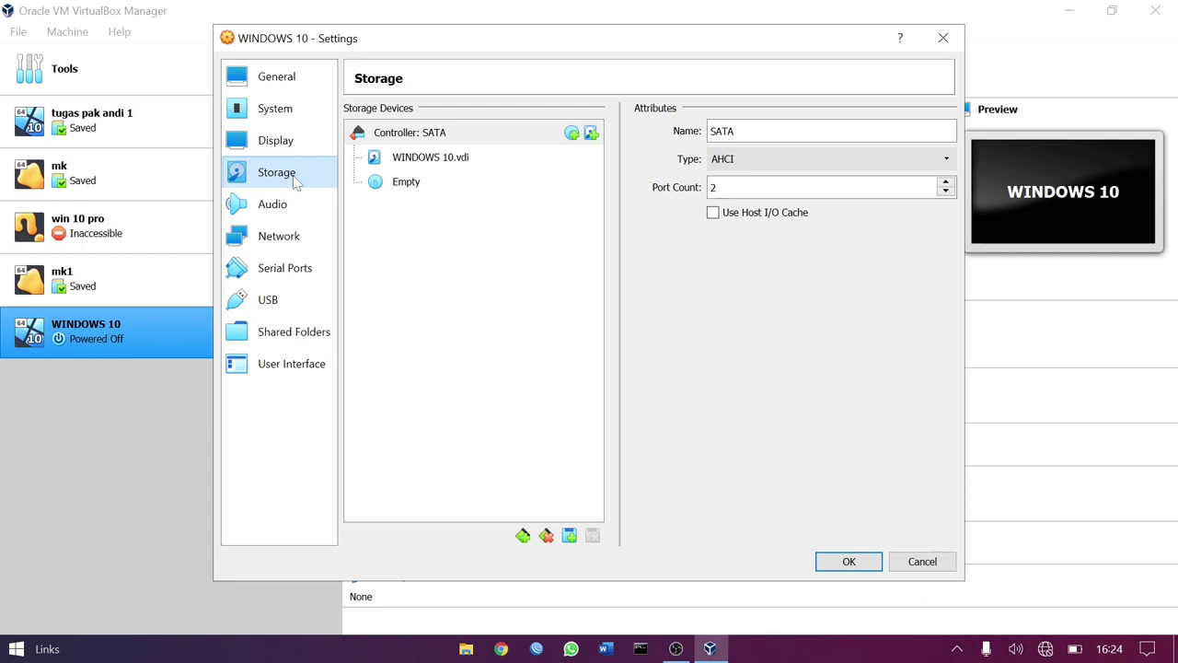
left_click(416, 184)
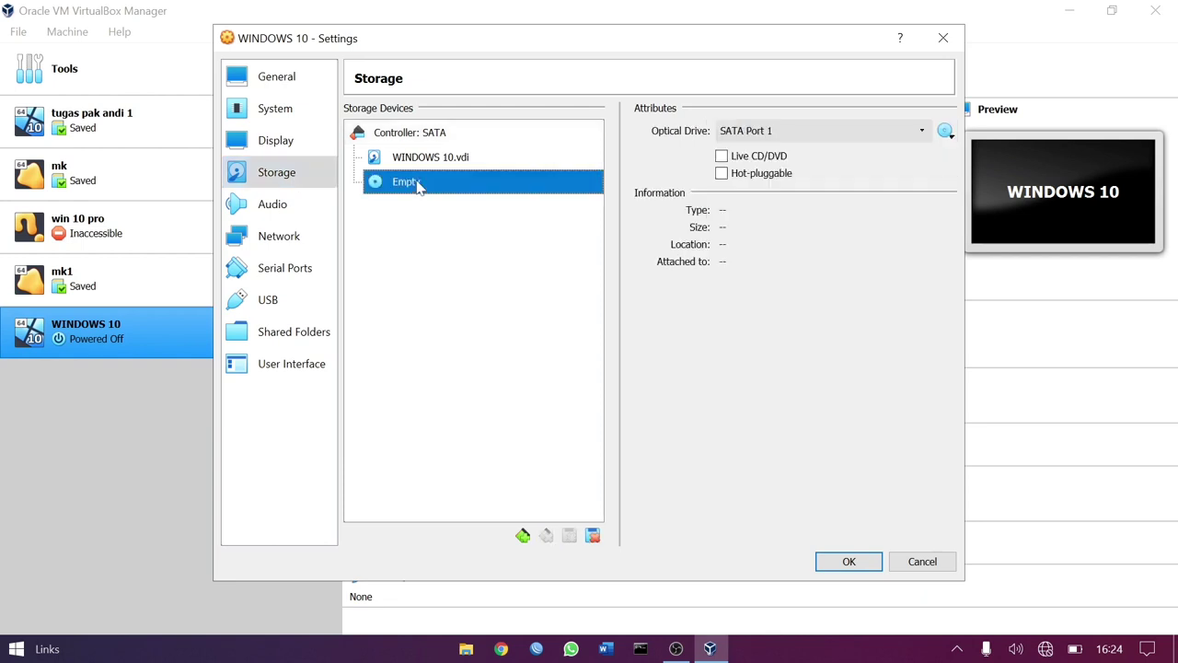
left_click(945, 131)
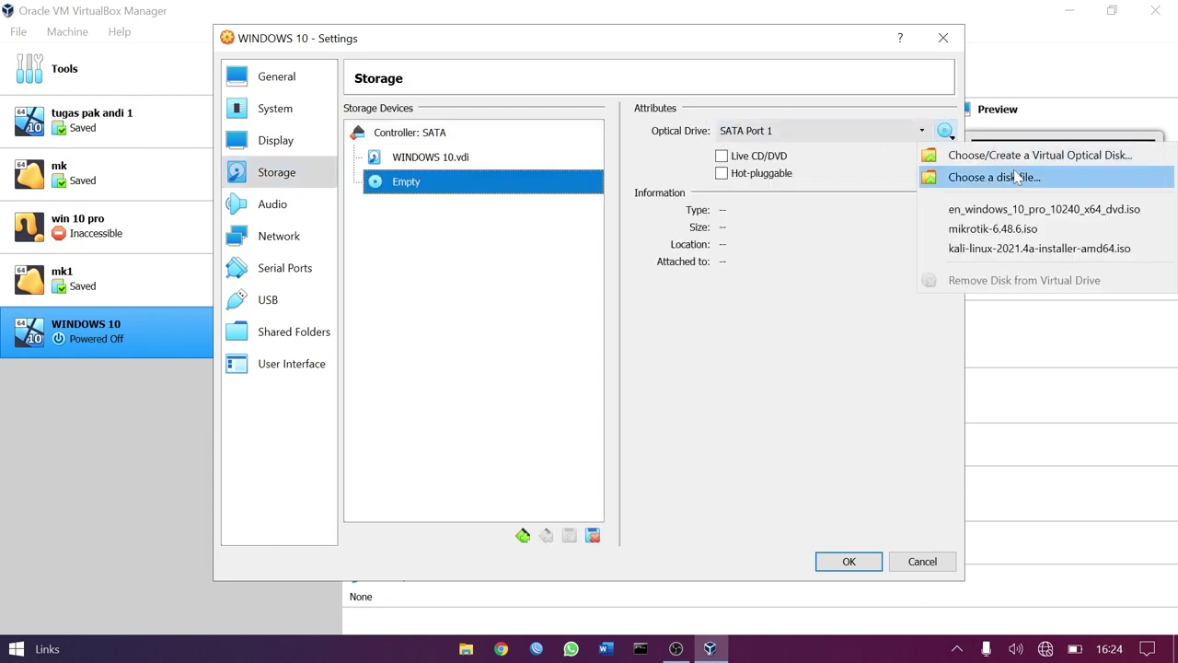
left_click(1017, 177)
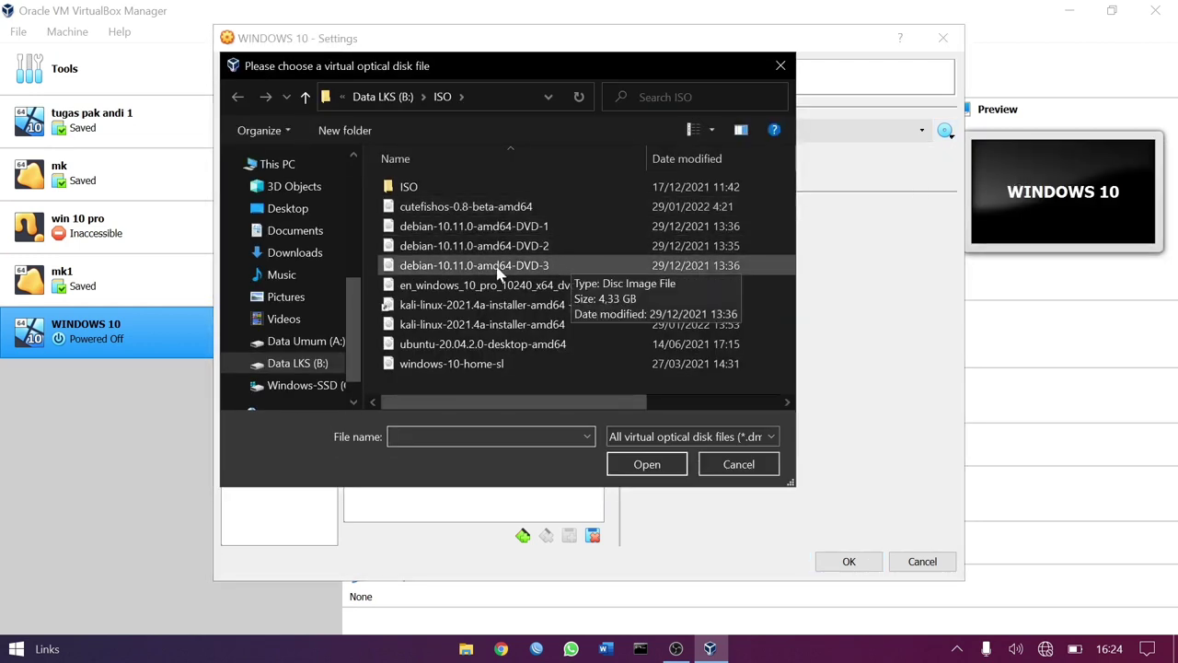
double_click(455, 288)
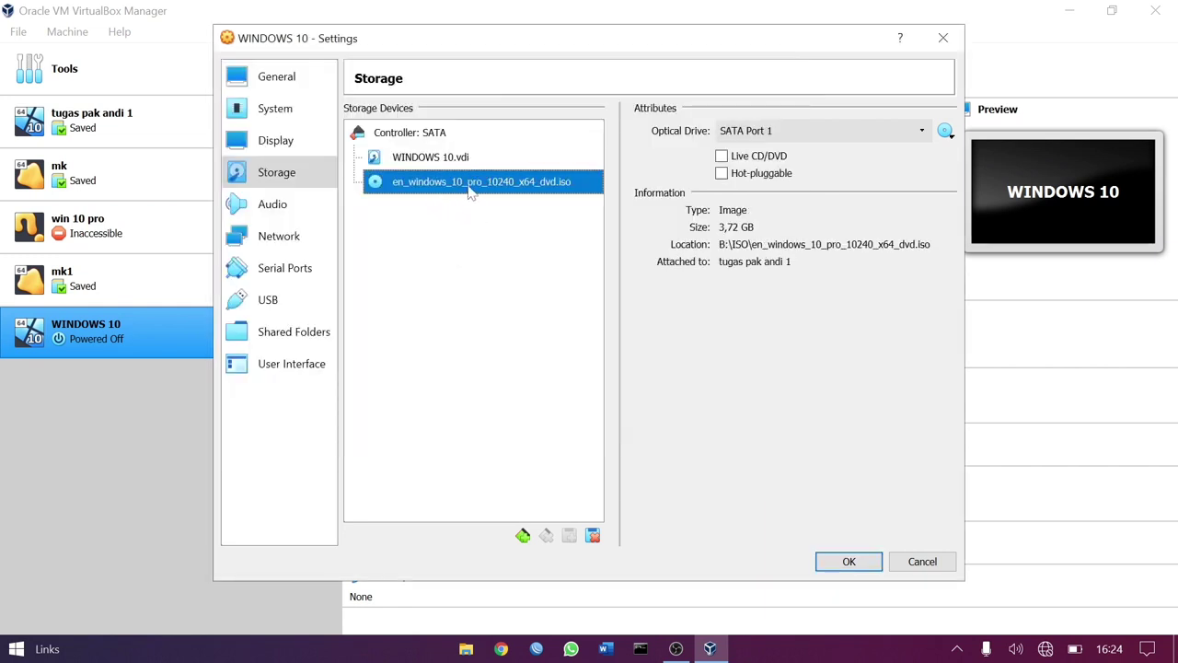
left_click(866, 563)
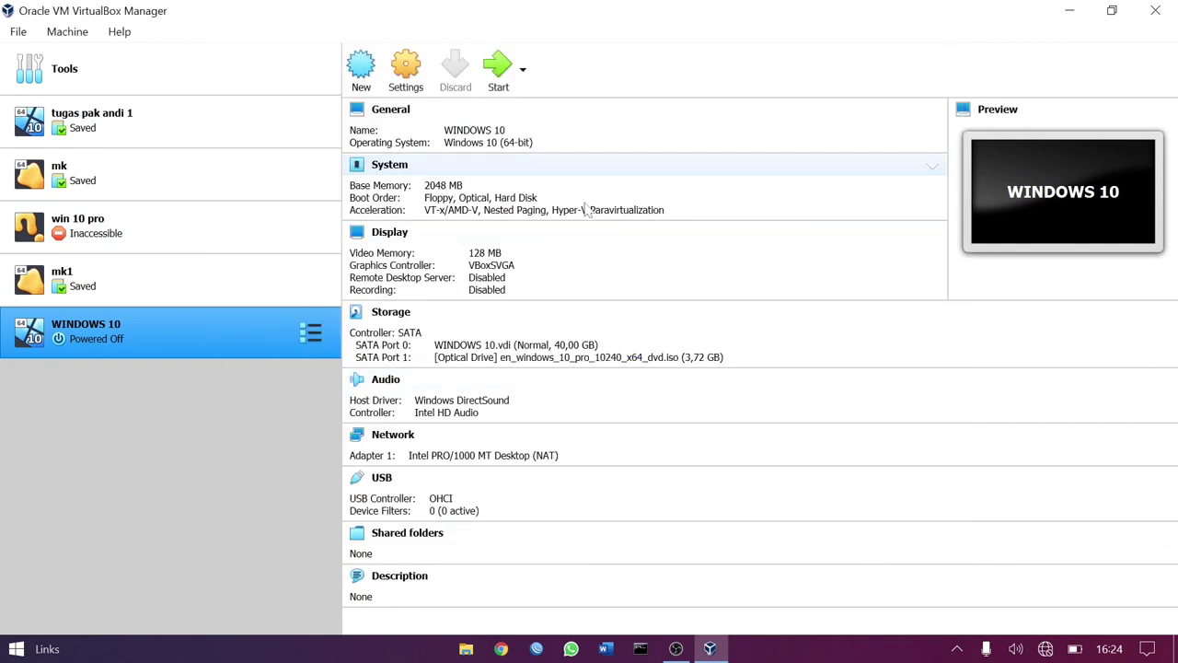
Start the WINDOWS 10 machine and begin the Windows installation with English (United States) language and US keyboard.
left_click(510, 88)
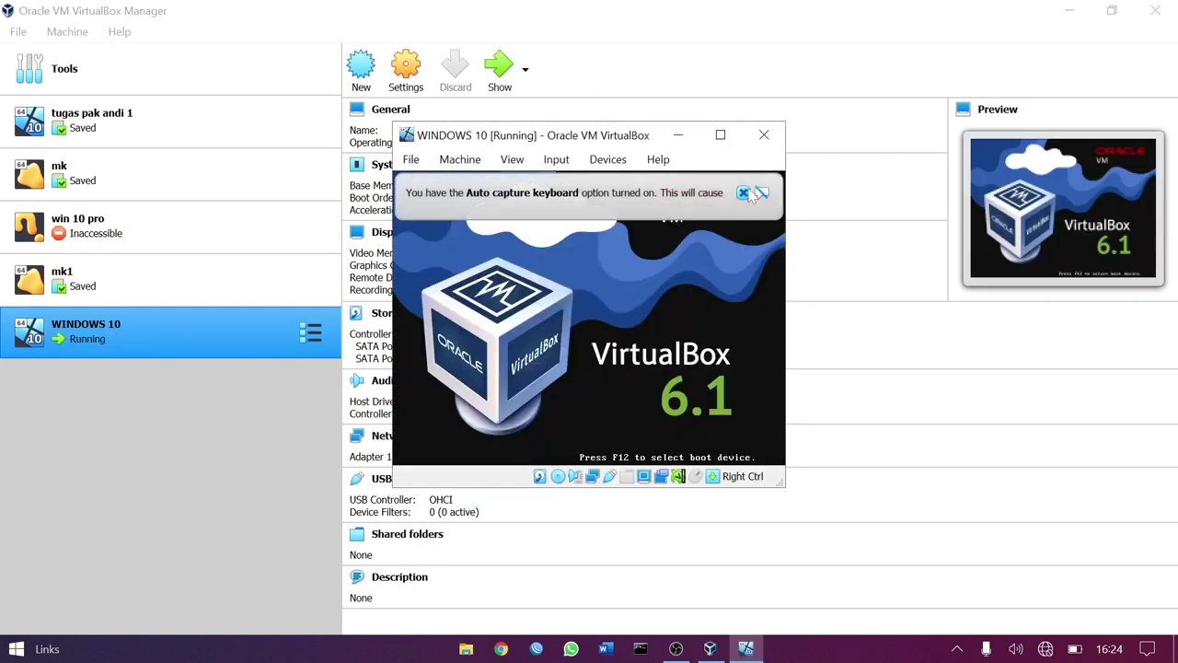
left_click(744, 192)
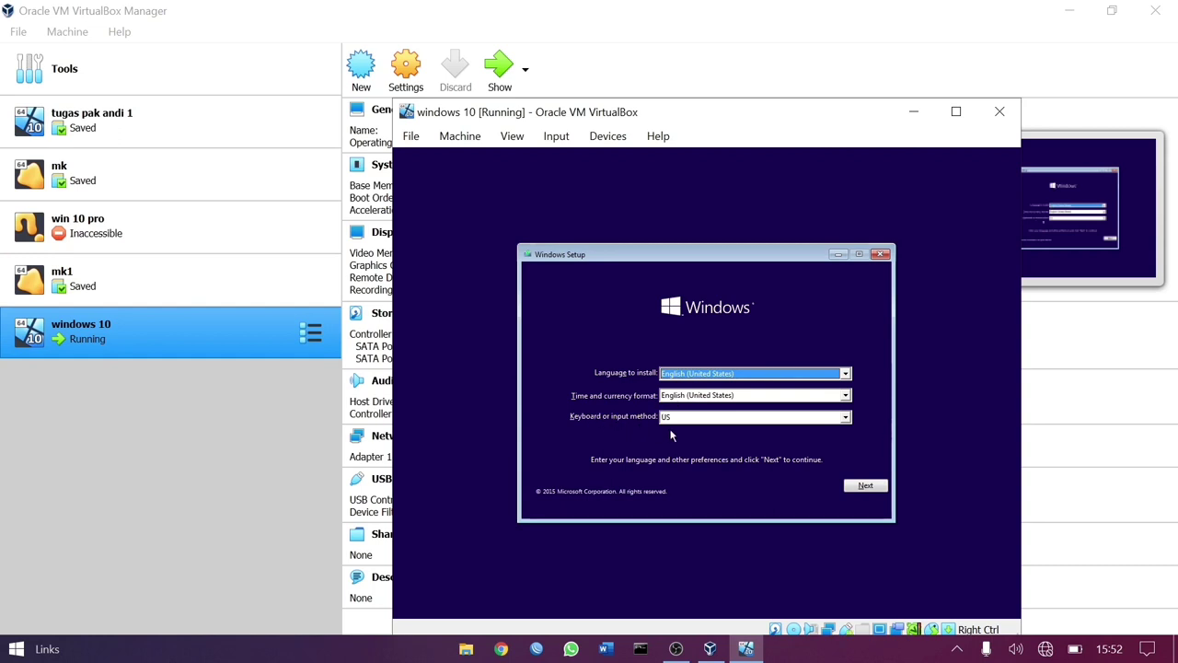
left_click(875, 487)
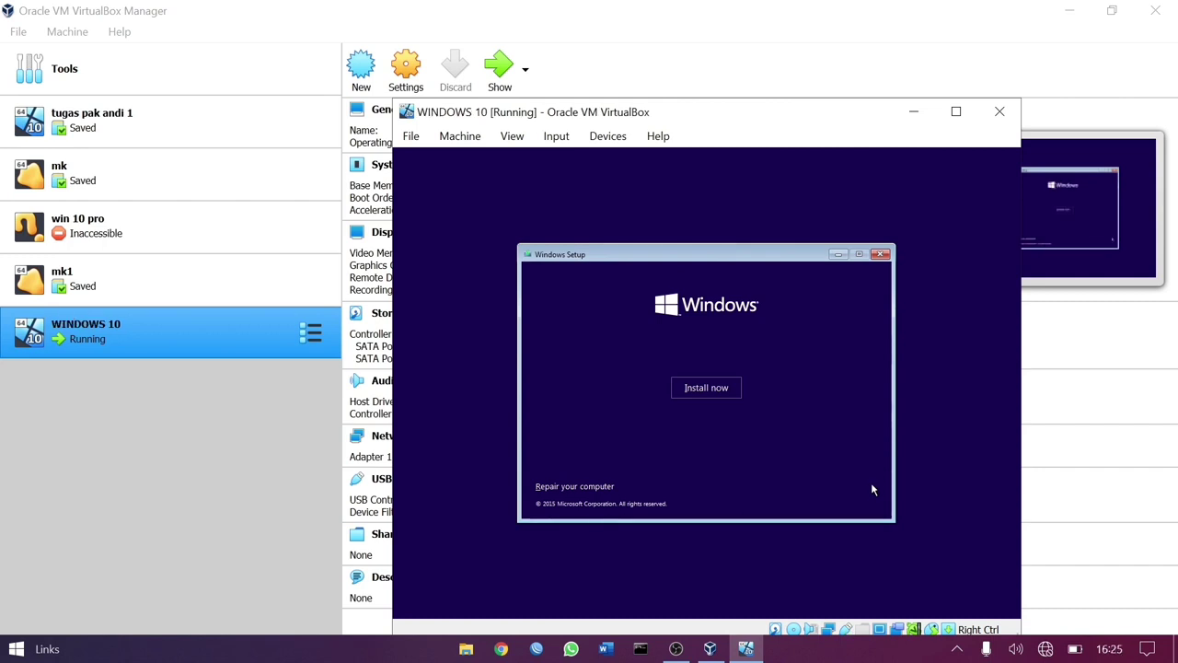
left_click(724, 387)
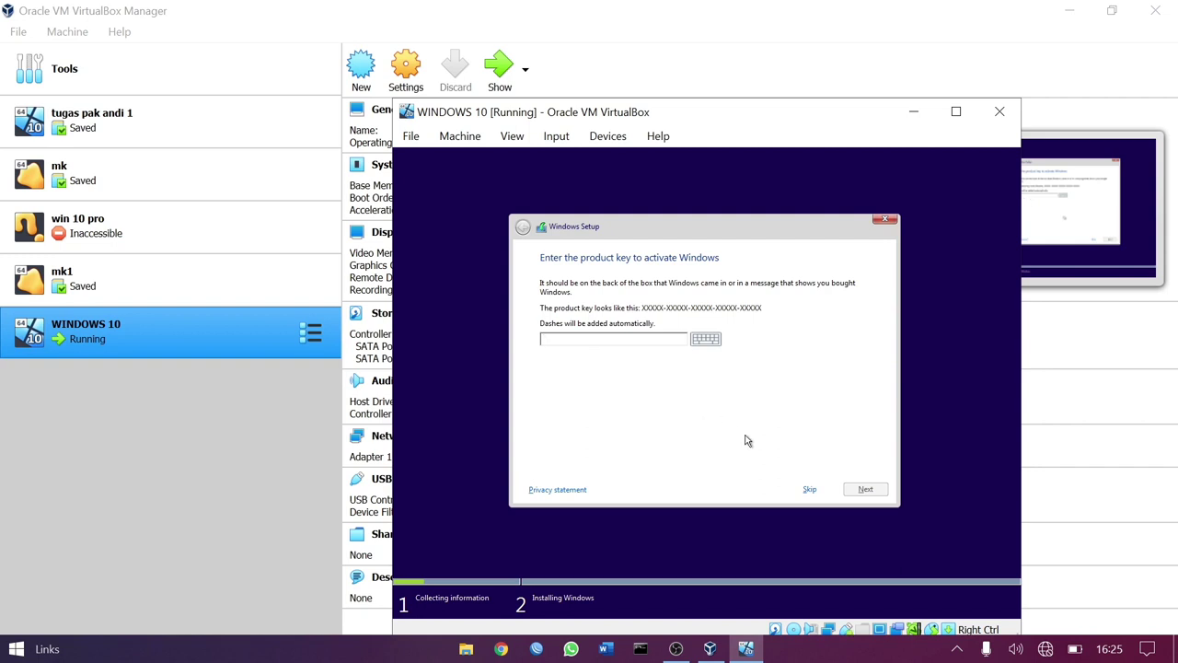
Skip the product key, accept the license terms and choose the custom Windows-only installation.
left_click(810, 490)
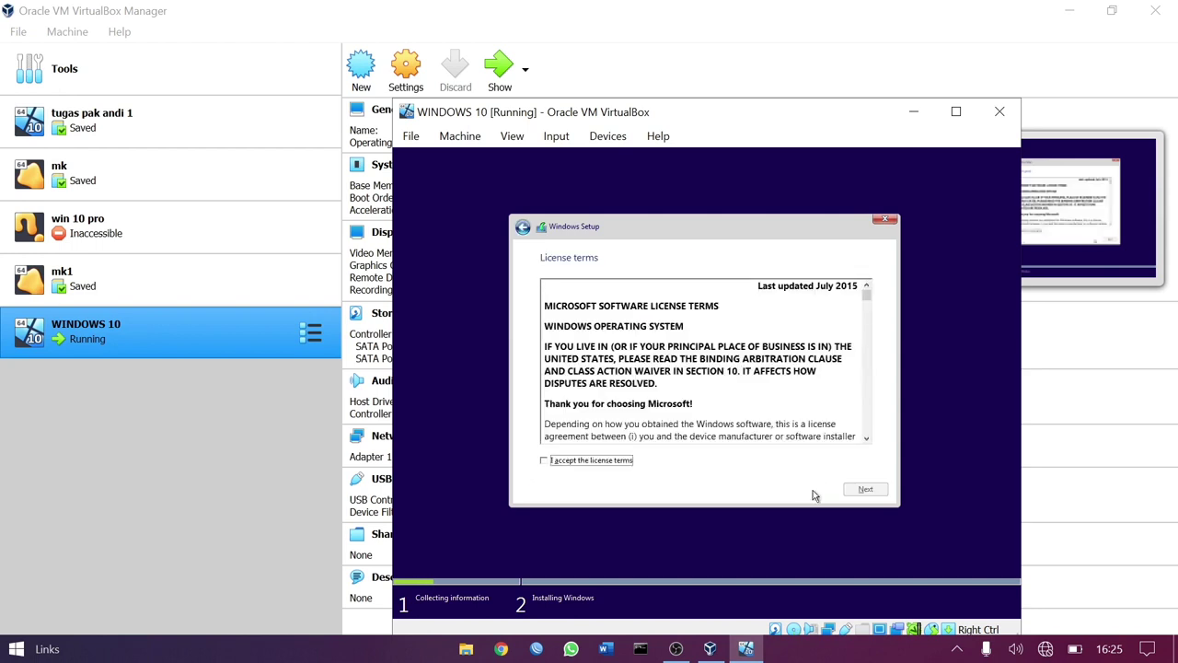
left_click(545, 461)
left_click(545, 462)
left_click(865, 490)
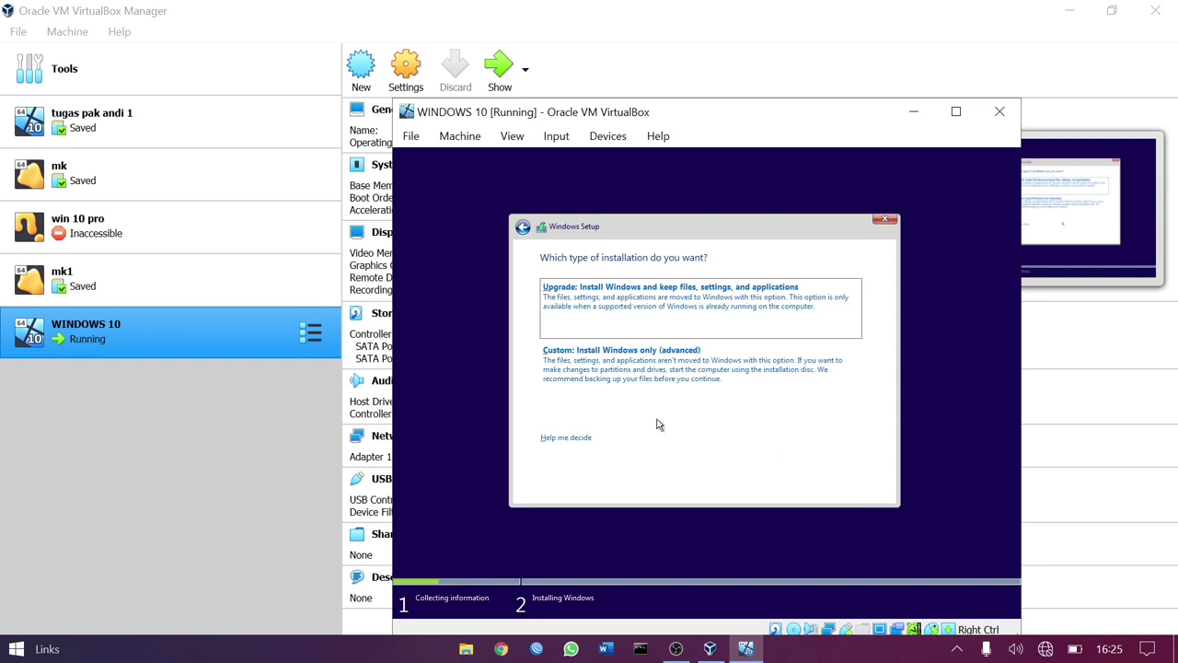
left_click(580, 375)
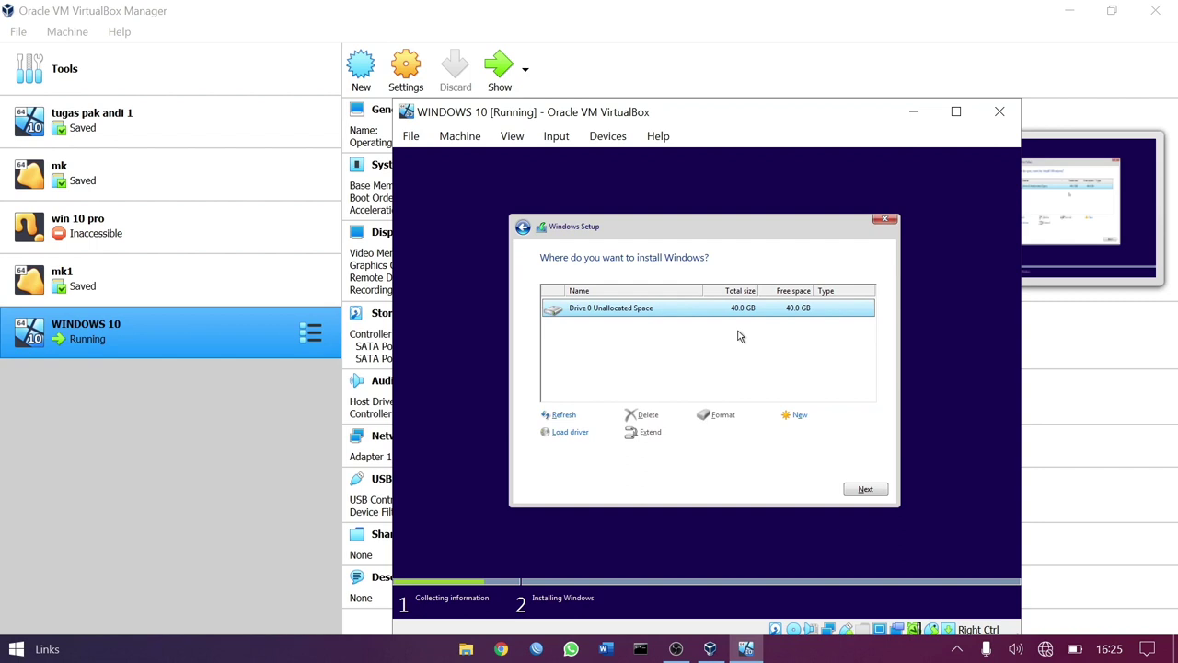
Create a 40960 MB partition from Drive 0's unallocated space and install Windows on the primary partition.
left_click(797, 416)
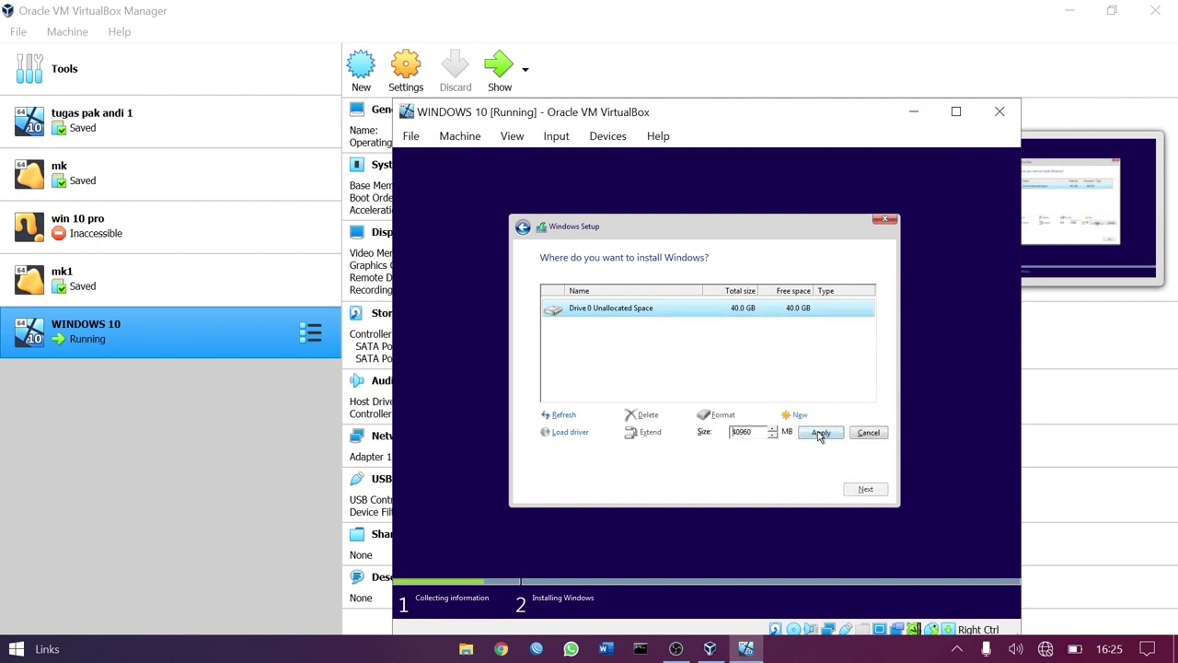
left_click(820, 433)
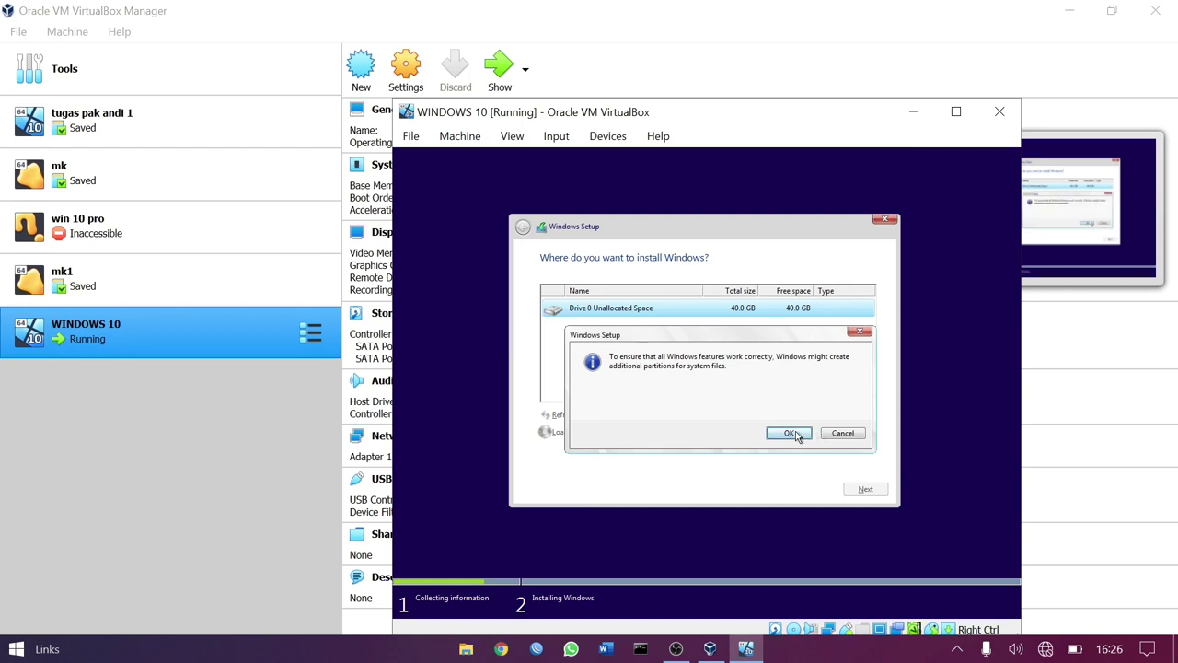
left_click(790, 433)
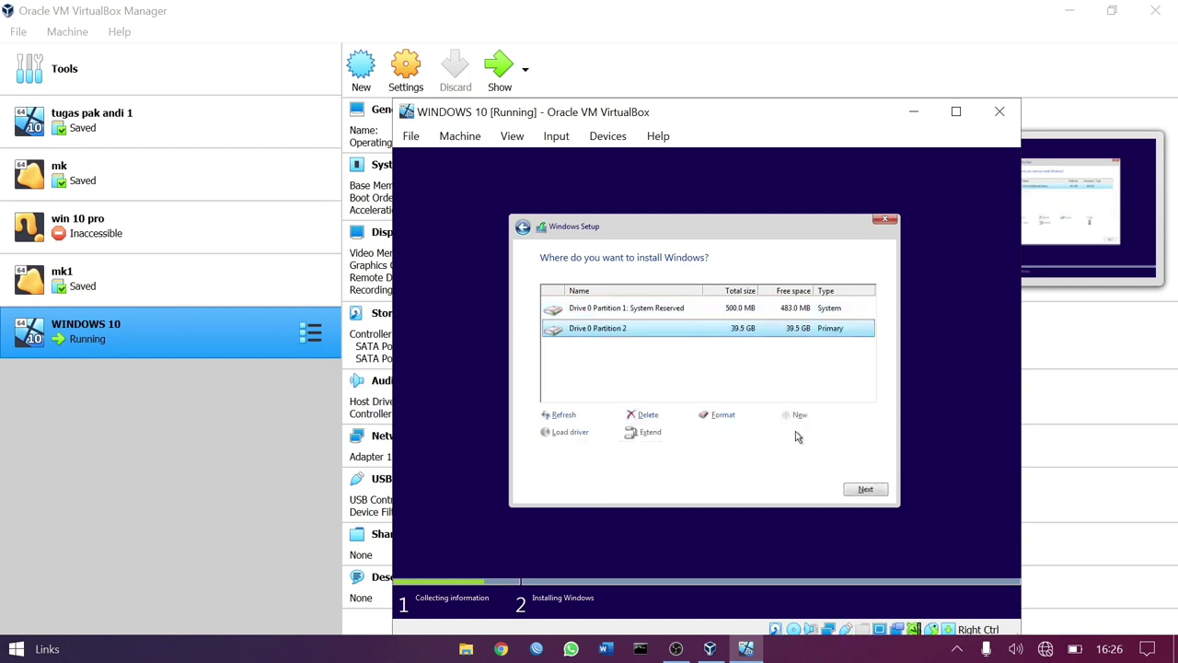
left_click(866, 490)
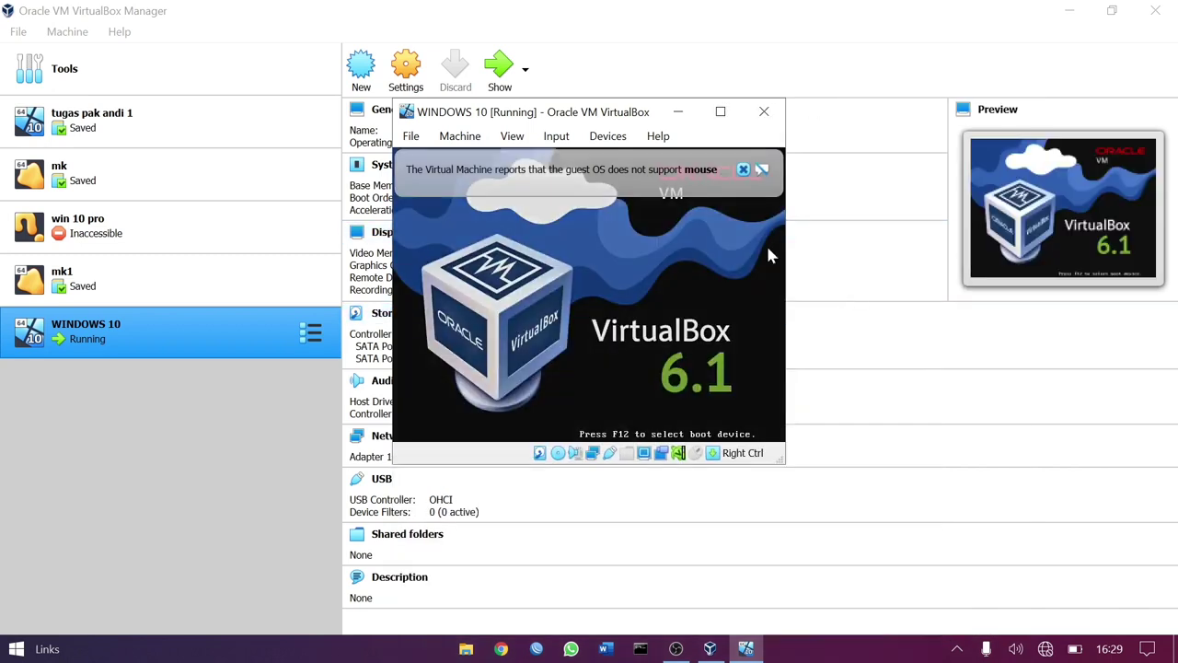
Postpone entering the product key in the first-run setup and use the Express settings.
left_click(792, 171)
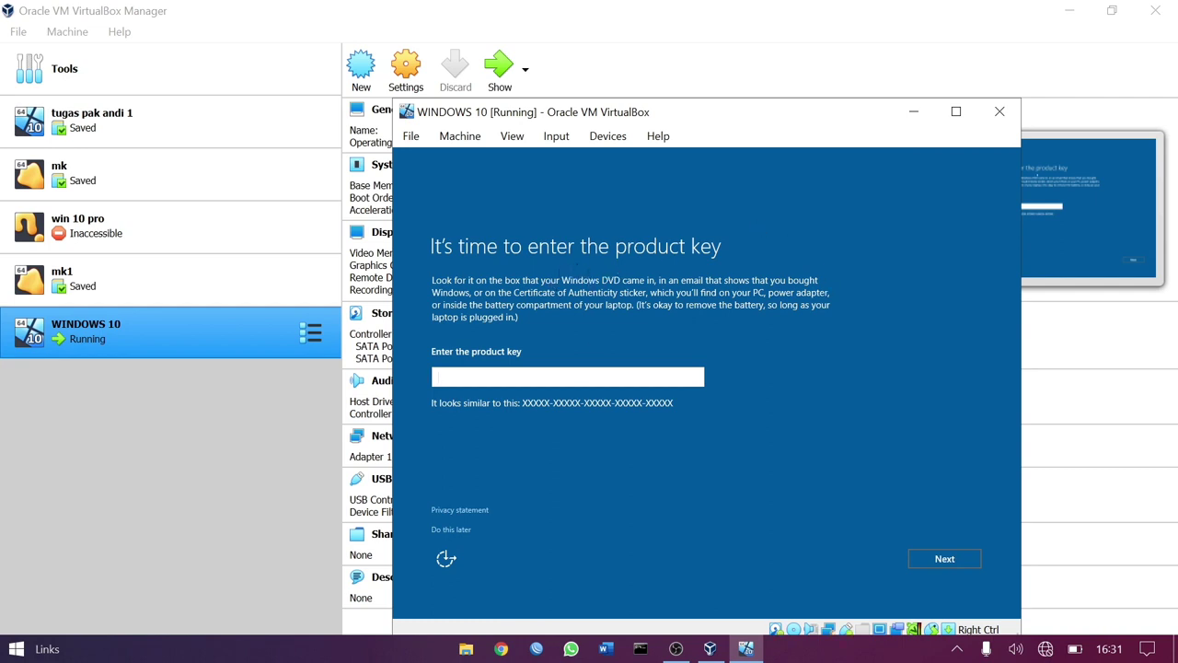
left_click(450, 529)
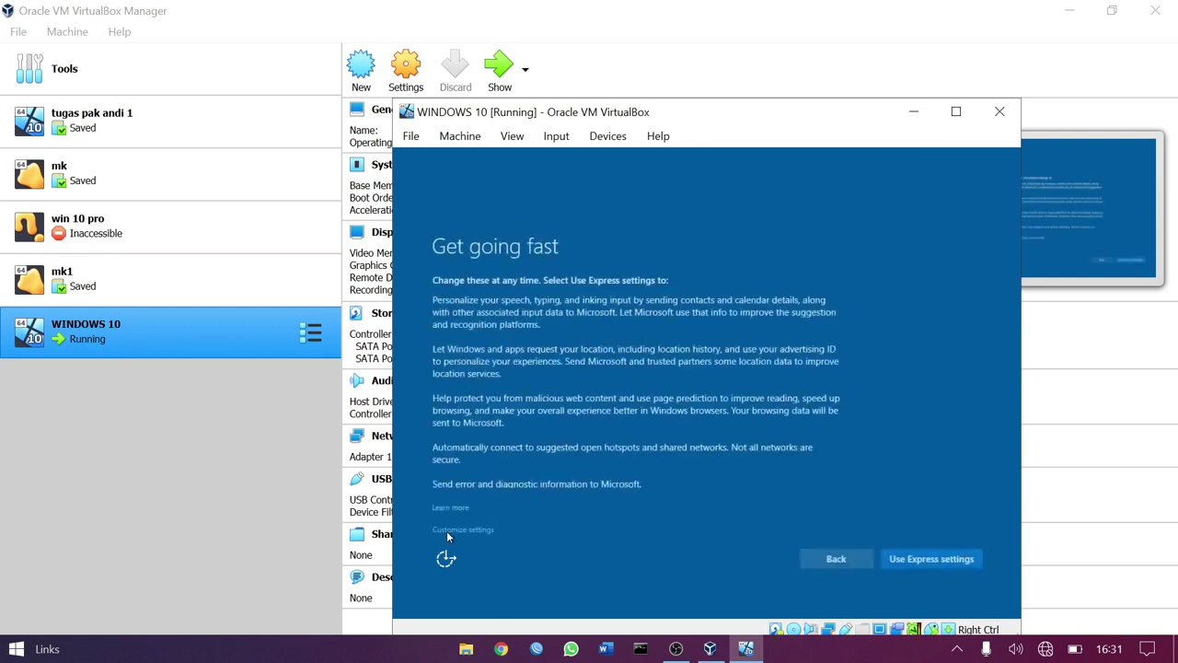
left_click(912, 561)
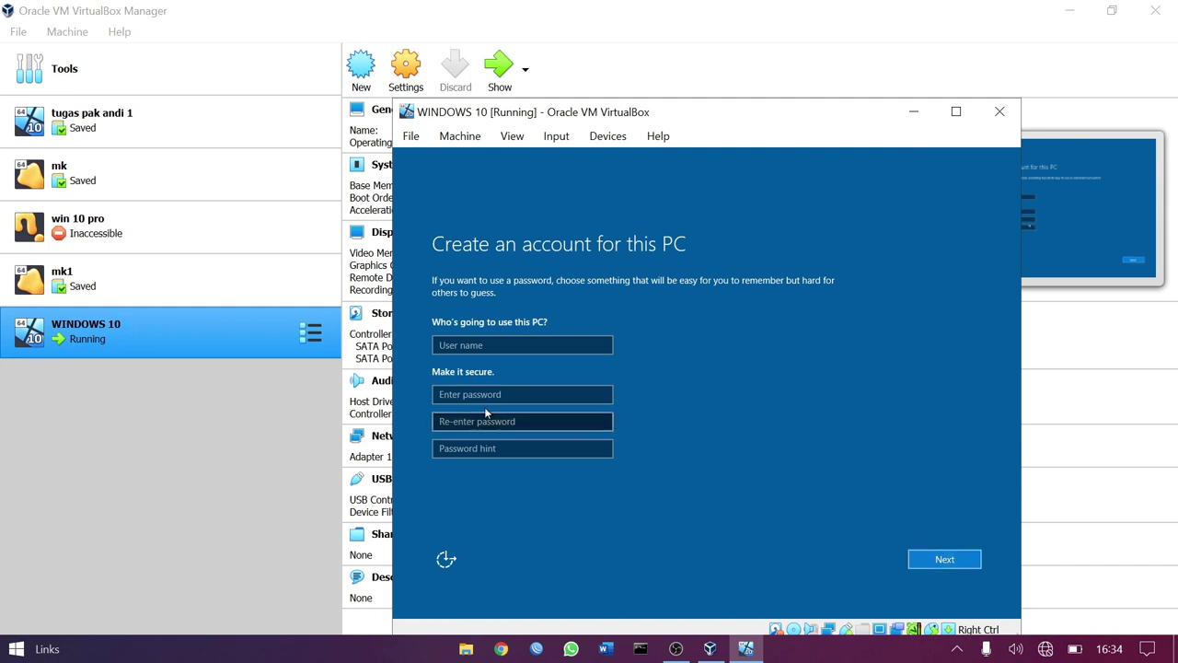
Create the PC account with user name lenovo and no password, and maximize the virtual machine window on the Windows desktop.
left_click(445, 346)
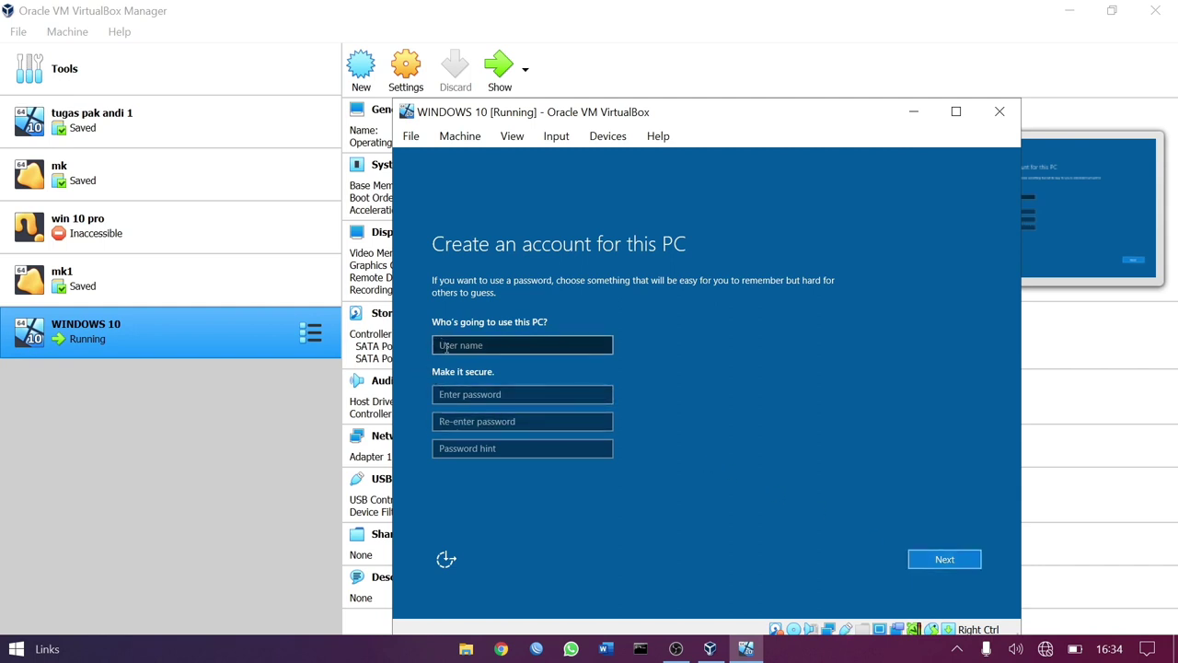
left_click(446, 347)
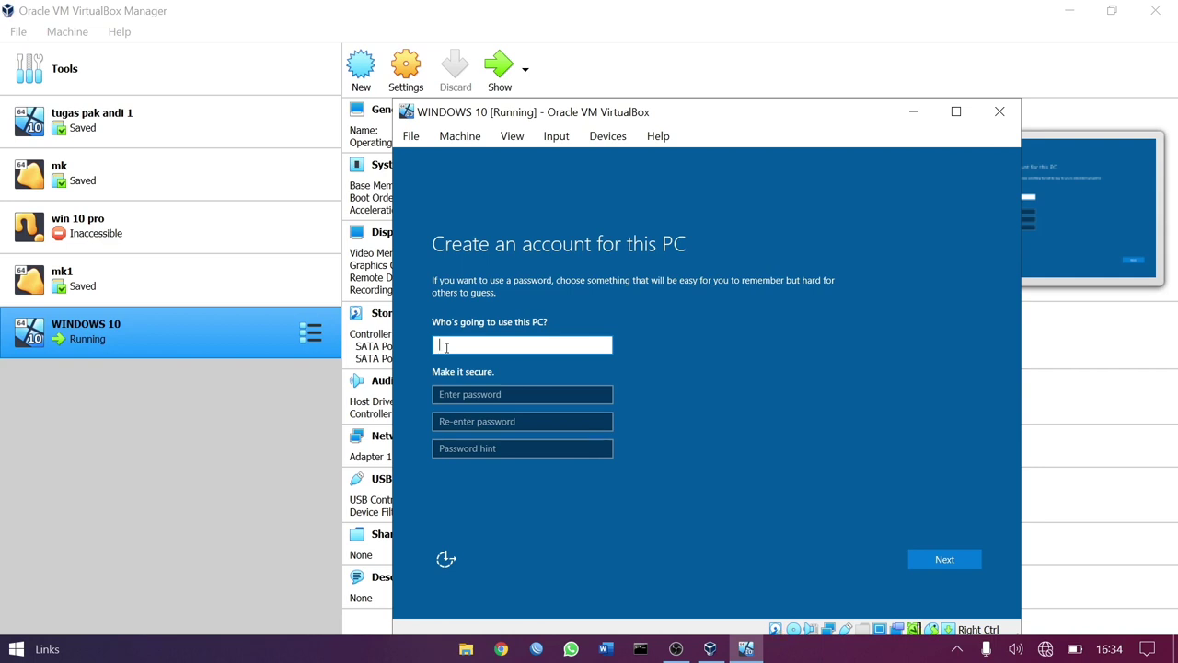
type("lenovo")
left_click(967, 561)
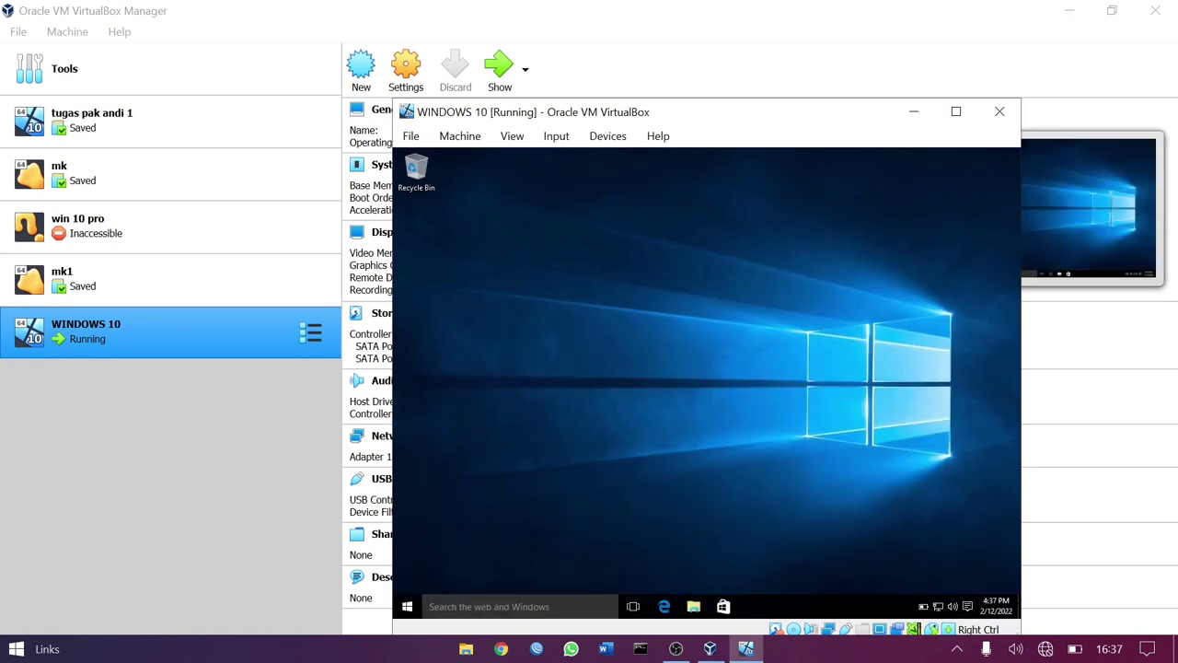
left_click(955, 111)
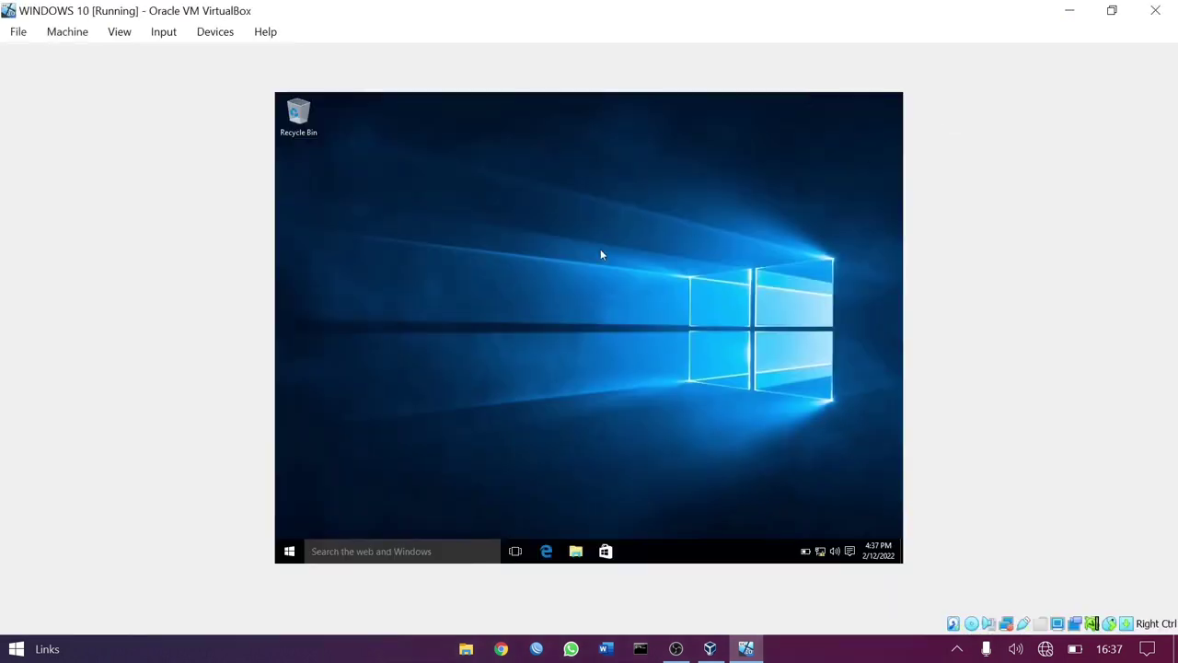